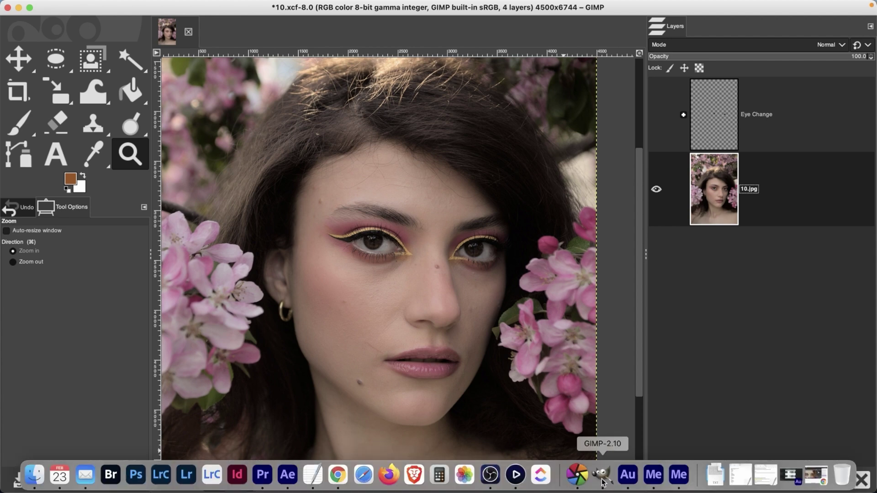
Switch to darktable to look at the portrait in the darkroom, and return to GIMP.
{"action": "left_click", "coordinate": [577, 480]}
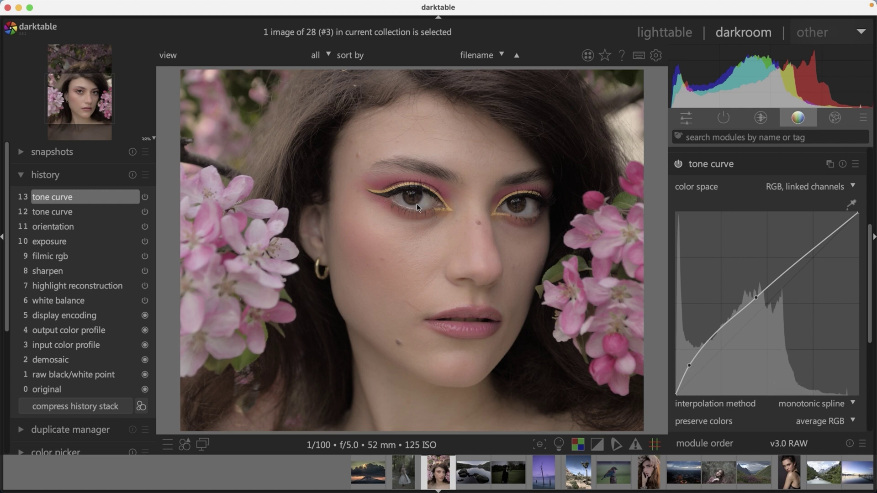
{"action": "mouse_move", "coordinate": [653, 484]}
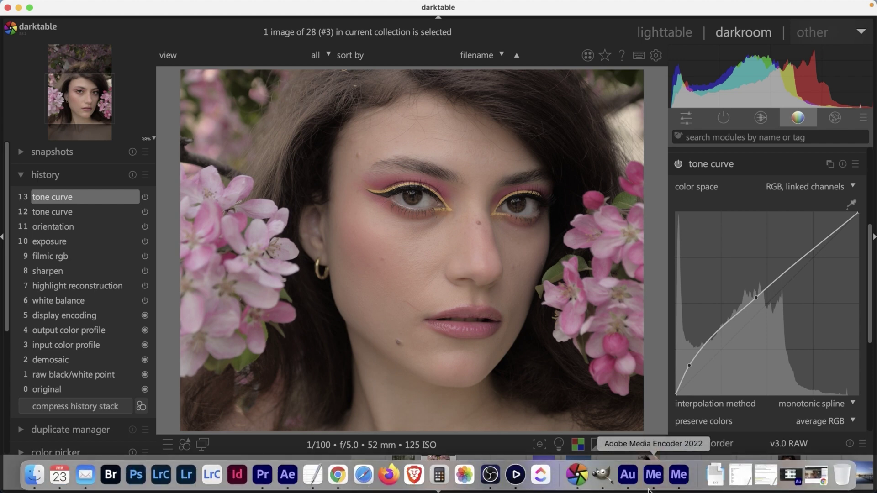
{"action": "left_click", "coordinate": [603, 478]}
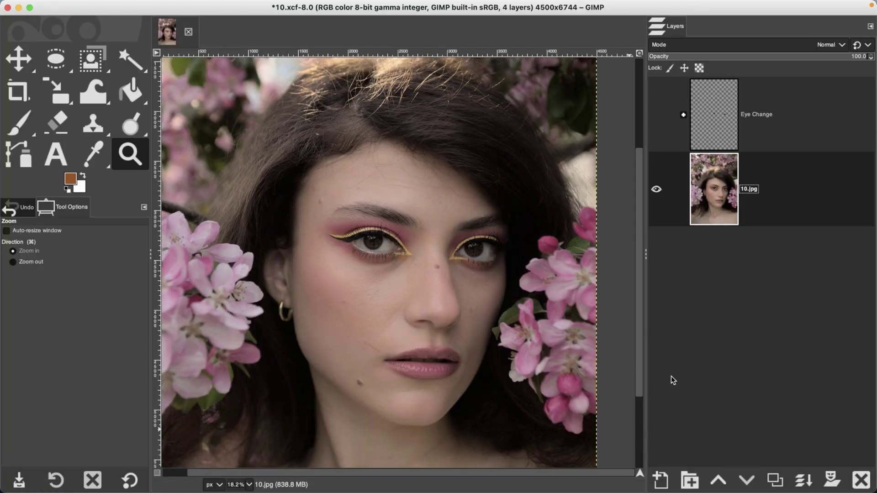
Duplicate the 10.jpg layer and turn on Quick Mask mode around the eyes.
{"action": "left_click", "coordinate": [776, 479]}
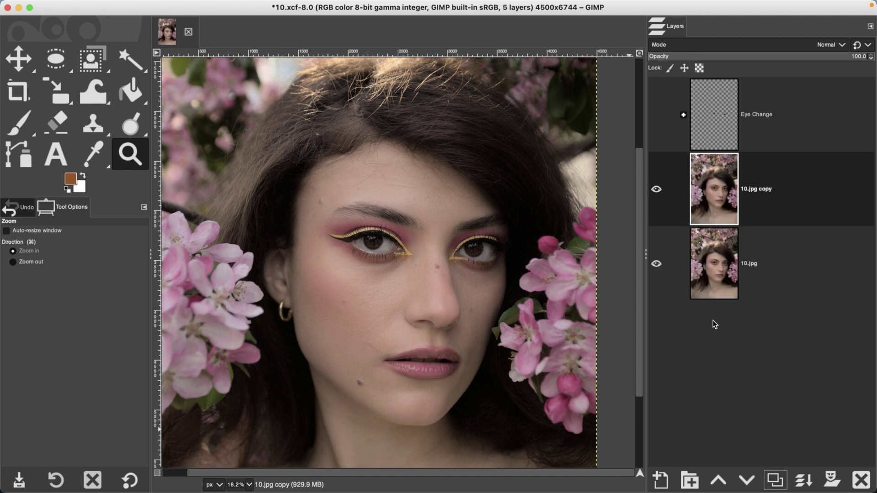
{"action": "left_click", "coordinate": [436, 254]}
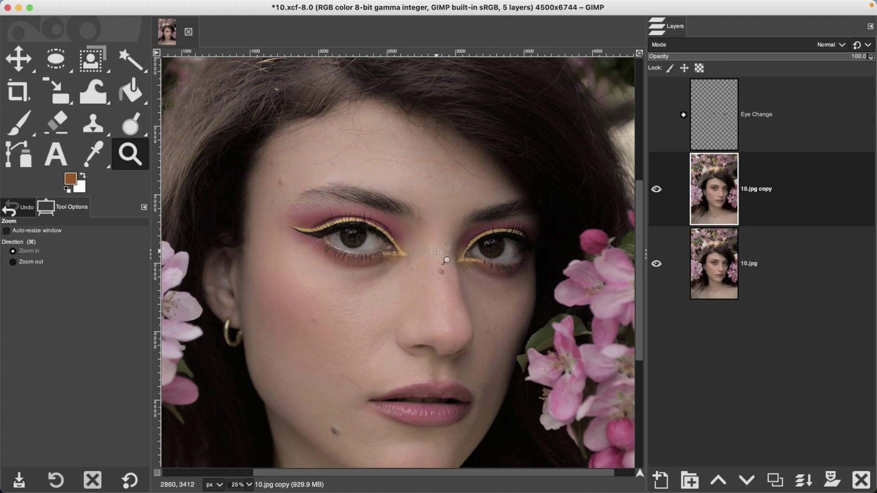
{"action": "left_click", "coordinate": [436, 252]}
{"action": "left_click", "coordinate": [436, 251]}
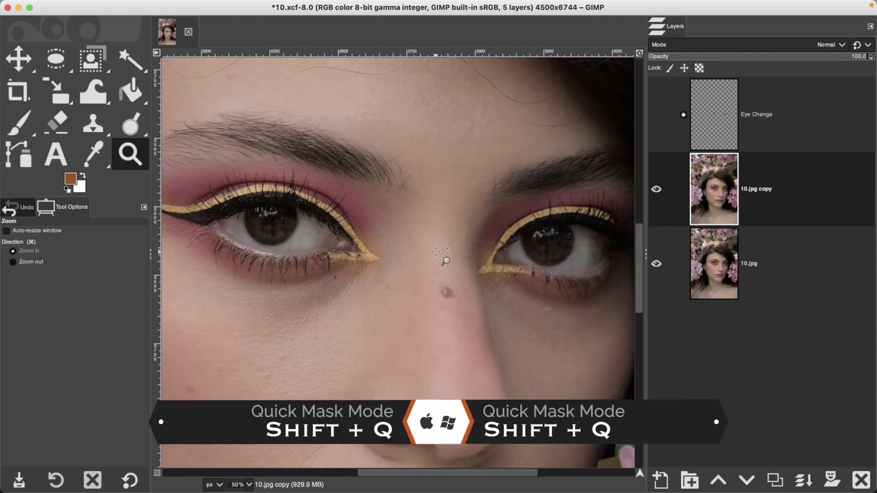
{"action": "key", "text": "shift+q"}
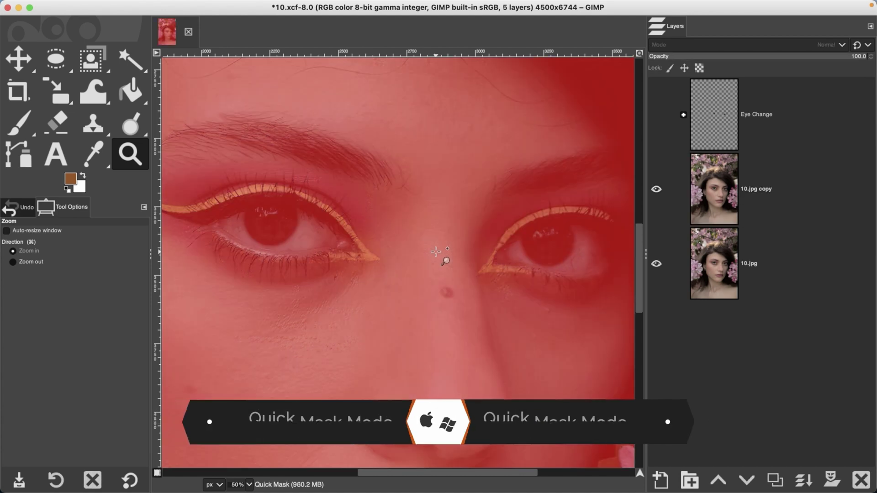
Paint both irises white in the Quick Mask with a size 92 Hardness 050 brush, and convert the mask to a selection.
{"action": "key", "text": "p"}
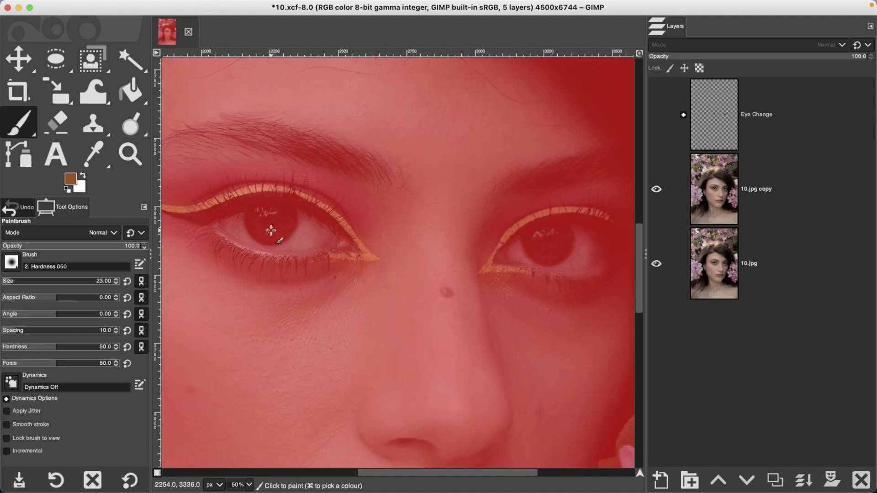
{"action": "left_click", "coordinate": [68, 189]}
{"action": "left_click", "coordinate": [83, 177]}
{"action": "mouse_move", "coordinate": [273, 219]}
{"action": "left_mouse_down"}
{"action": "mouse_move", "coordinate": [271, 236]}
{"action": "mouse_move", "coordinate": [284, 216]}
{"action": "mouse_move", "coordinate": [261, 216]}
{"action": "mouse_move", "coordinate": [286, 221]}
{"action": "mouse_move", "coordinate": [268, 234]}
{"action": "mouse_move", "coordinate": [258, 223]}
{"action": "mouse_move", "coordinate": [283, 228]}
{"action": "left_mouse_up"}
{"action": "mouse_move", "coordinate": [560, 237]}
{"action": "left_mouse_down"}
{"action": "mouse_move", "coordinate": [536, 240]}
{"action": "mouse_move", "coordinate": [536, 252]}
{"action": "mouse_move", "coordinate": [557, 254]}
{"action": "mouse_move", "coordinate": [562, 236]}
{"action": "mouse_move", "coordinate": [554, 256]}
{"action": "mouse_move", "coordinate": [535, 247]}
{"action": "mouse_move", "coordinate": [557, 242]}
{"action": "left_mouse_up"}
{"action": "key", "text": "shift"}
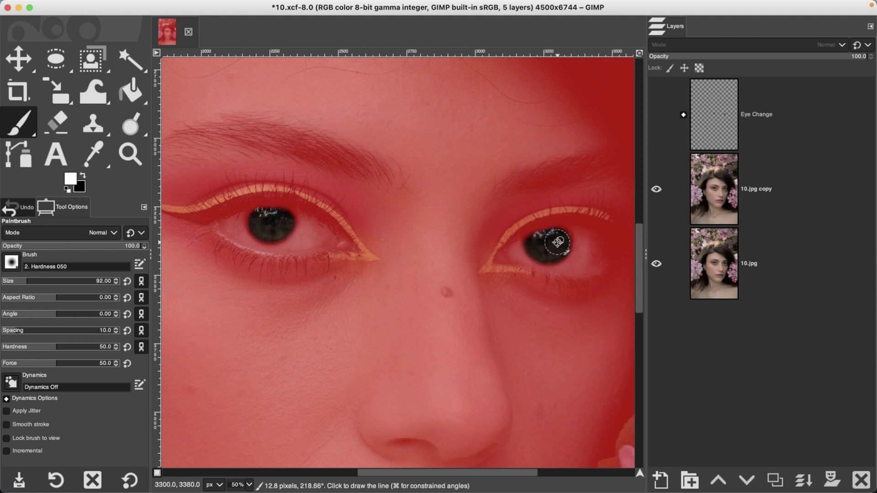
{"action": "key", "text": "shift+q"}
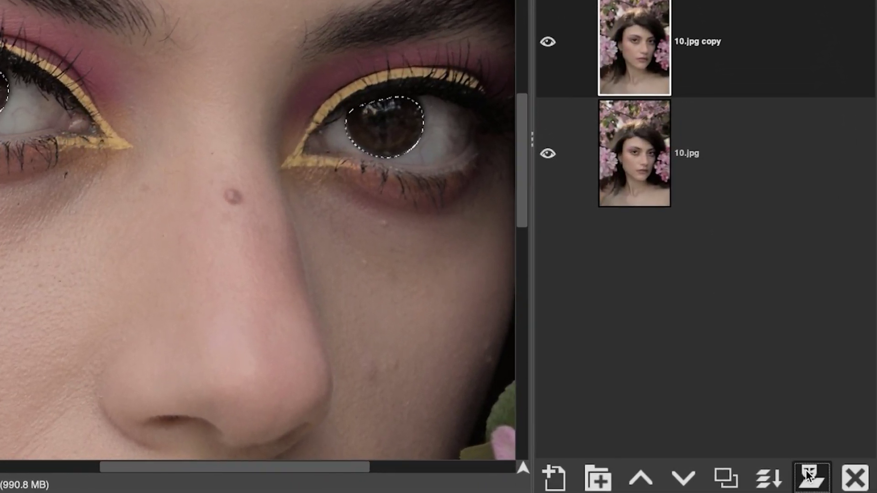
Add a layer mask initialized to Selection on the 10.jpg copy layer, and clear the selection with the layer image active.
{"action": "left_click", "coordinate": [832, 480]}
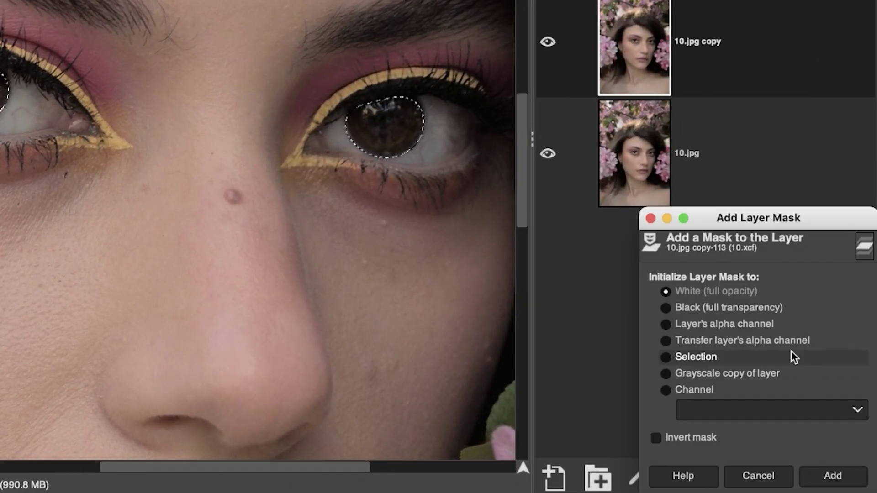
{"action": "left_click", "coordinate": [693, 353]}
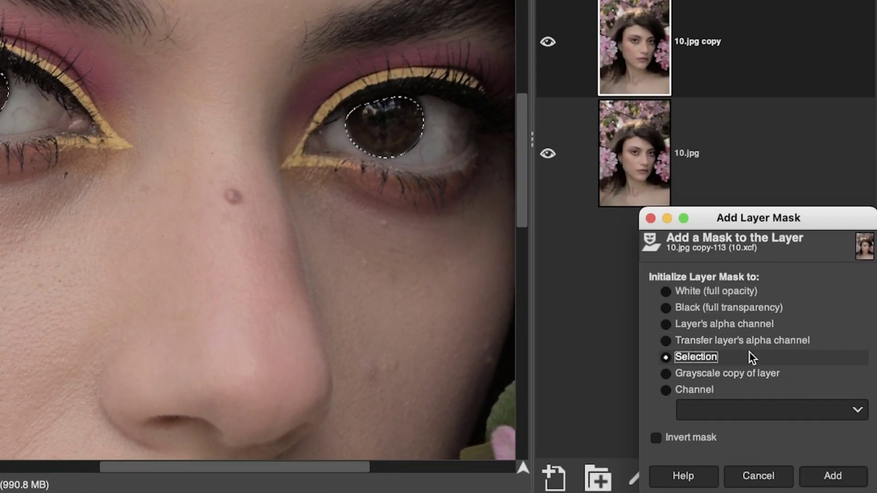
{"action": "left_click", "coordinate": [832, 475]}
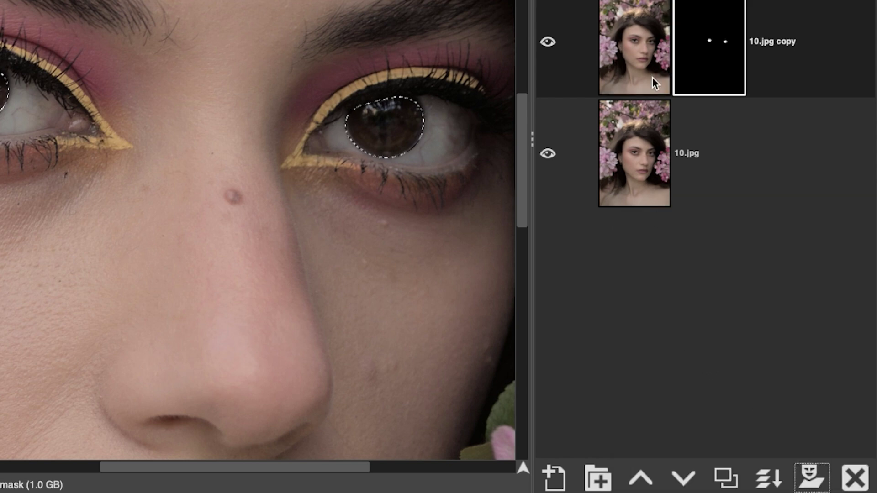
{"action": "left_click", "coordinate": [628, 67]}
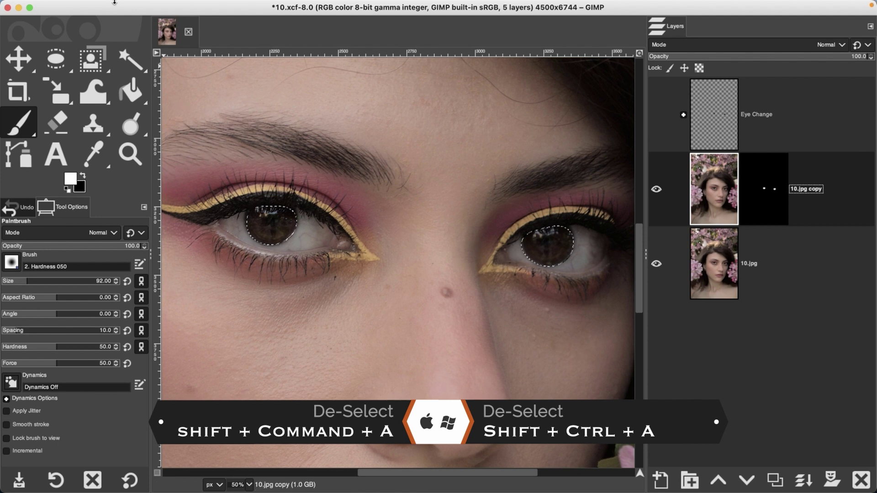
{"action": "left_click", "coordinate": [136, 6]}
{"action": "left_click", "coordinate": [144, 34]}
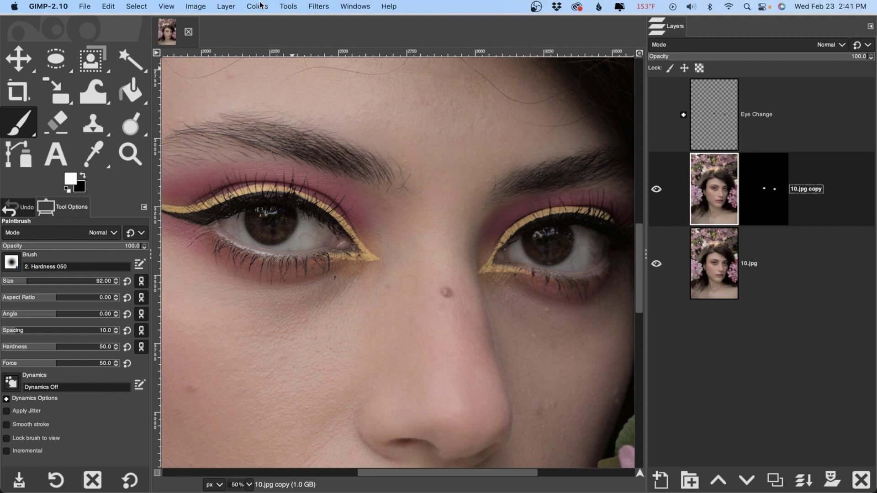
Open Curves for the 10.jpg copy layer, raise the value curve's shadows, midtones and highlights, and lower the white end to output 239.
{"action": "left_click", "coordinate": [257, 6]}
{"action": "left_click", "coordinate": [281, 128]}
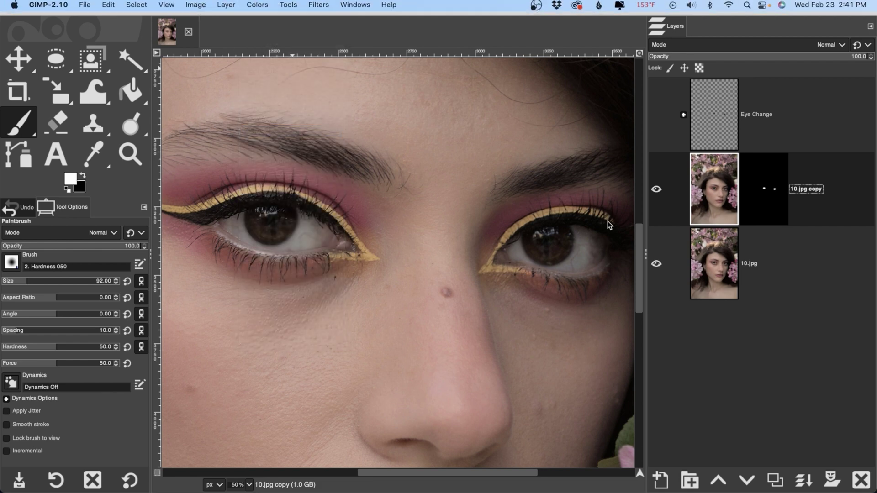
{"action": "left_click_drag", "start_coordinate": [713, 161], "coordinate": [705, 134]}
{"action": "left_click_drag", "start_coordinate": [620, 188], "coordinate": [620, 194]}
{"action": "left_click", "coordinate": [805, 94]}
{"action": "left_click_drag", "start_coordinate": [805, 94], "coordinate": [803, 86]}
{"action": "left_click_drag", "start_coordinate": [870, 77], "coordinate": [869, 86]}
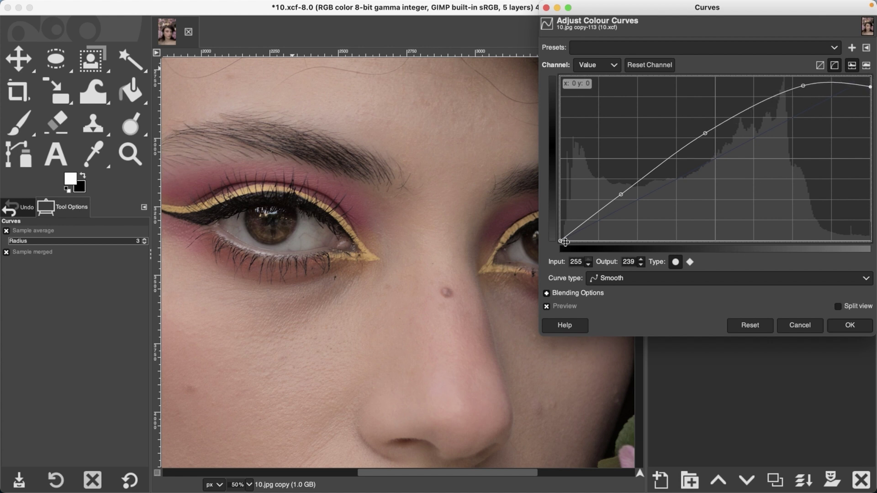
Refine the curve with the black point at input 7 and points at 49/73 and 118/171, compare the preview, and apply it.
{"action": "left_click_drag", "start_coordinate": [561, 240], "coordinate": [568, 242]}
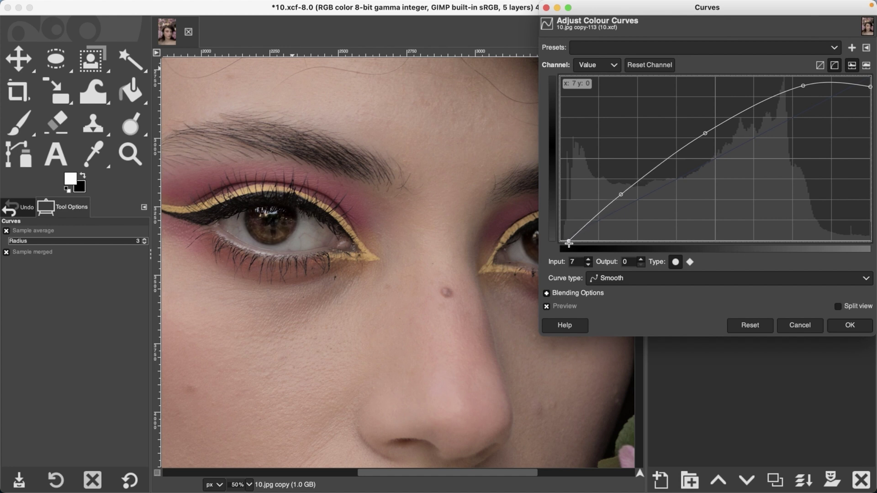
{"action": "left_click", "coordinate": [620, 194]}
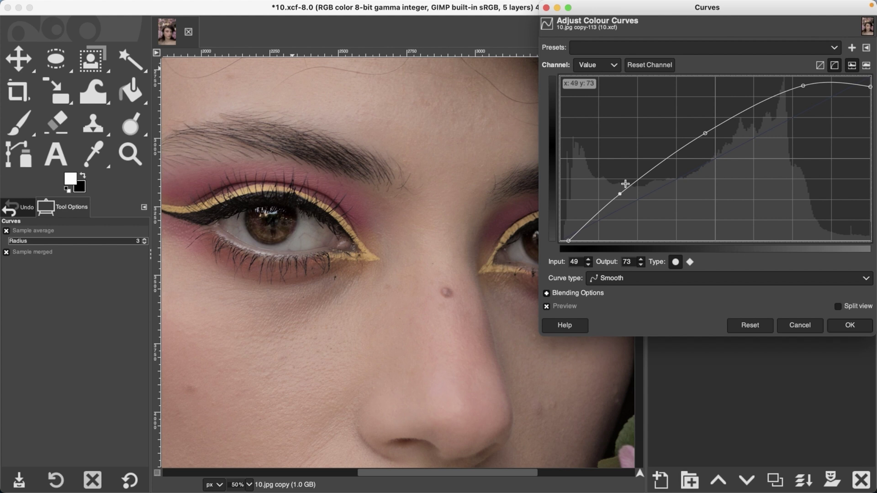
{"action": "left_click_drag", "start_coordinate": [706, 131], "coordinate": [703, 129]}
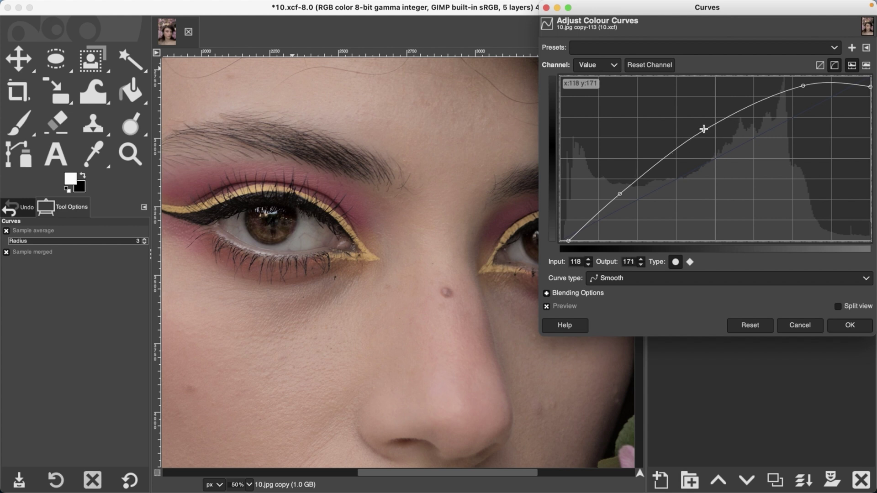
{"action": "left_click", "coordinate": [546, 307]}
{"action": "left_click", "coordinate": [545, 307]}
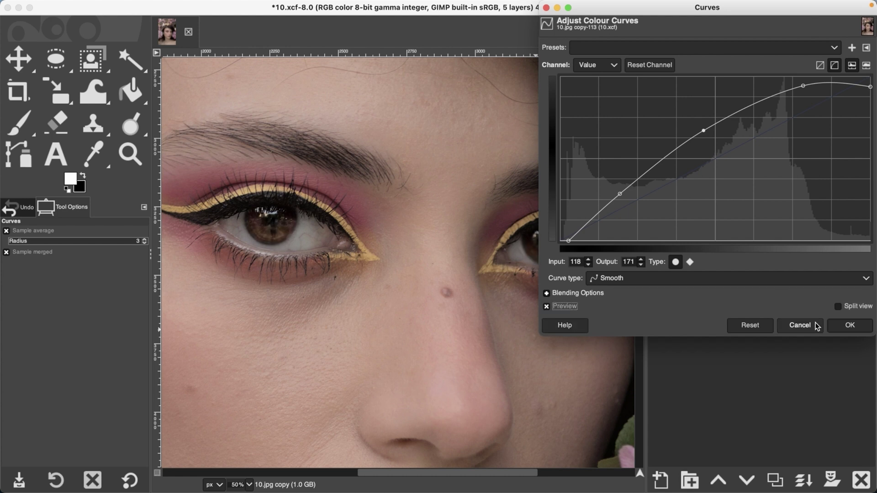
{"action": "left_click", "coordinate": [849, 325]}
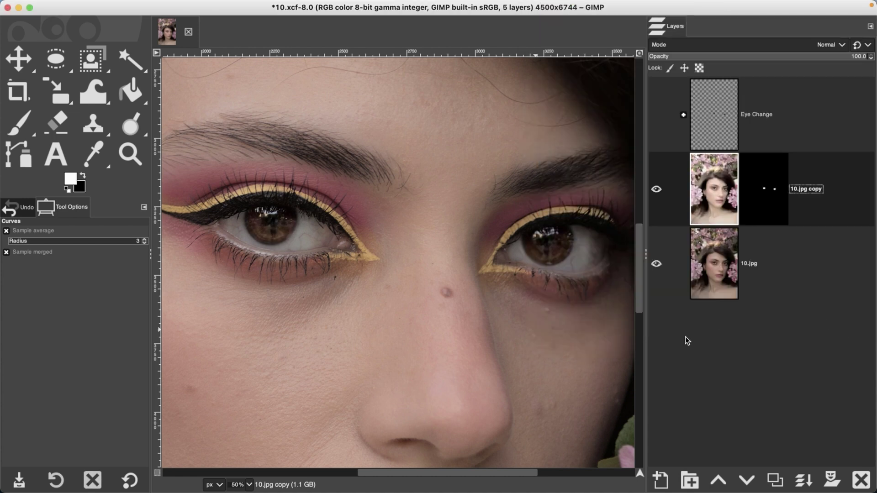
Duplicate the brightened 10.jpg copy layer together with its iris mask.
{"action": "key", "text": "z"}
{"action": "left_click", "coordinate": [500, 271], "text": "super"}
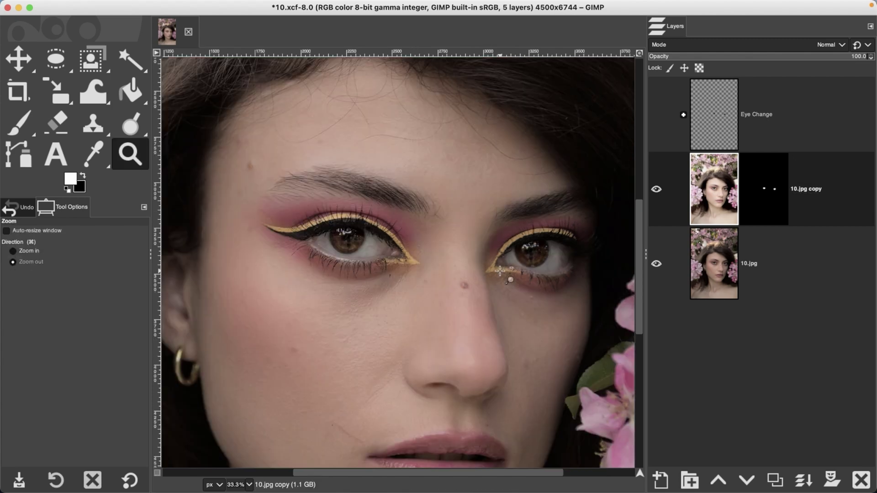
{"action": "left_click", "coordinate": [502, 272], "text": "super"}
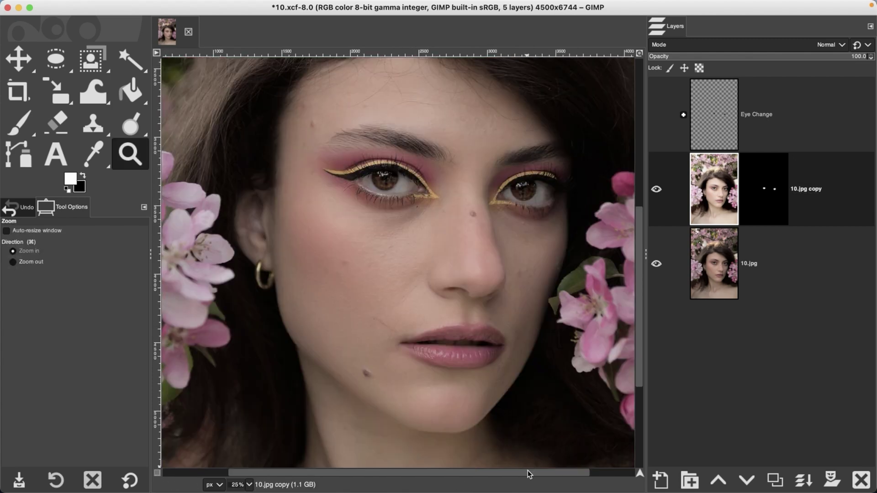
{"action": "left_click_drag", "start_coordinate": [529, 474], "coordinate": [560, 474]}
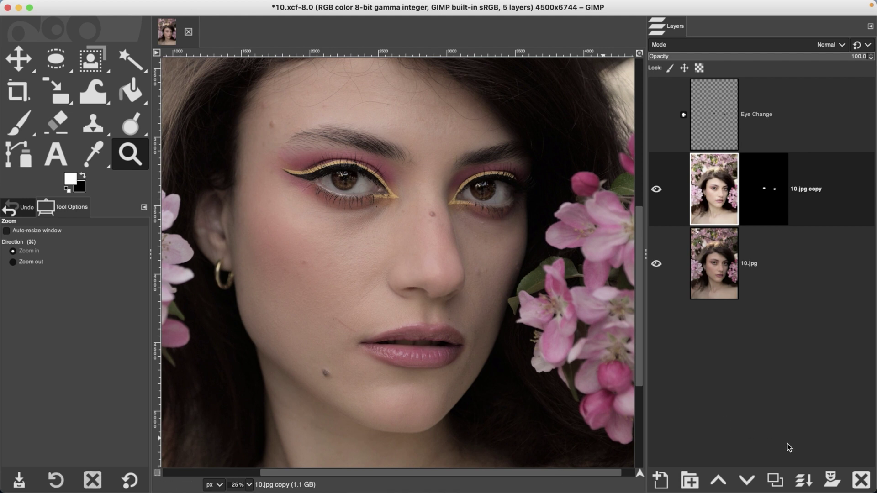
{"action": "left_click", "coordinate": [775, 480]}
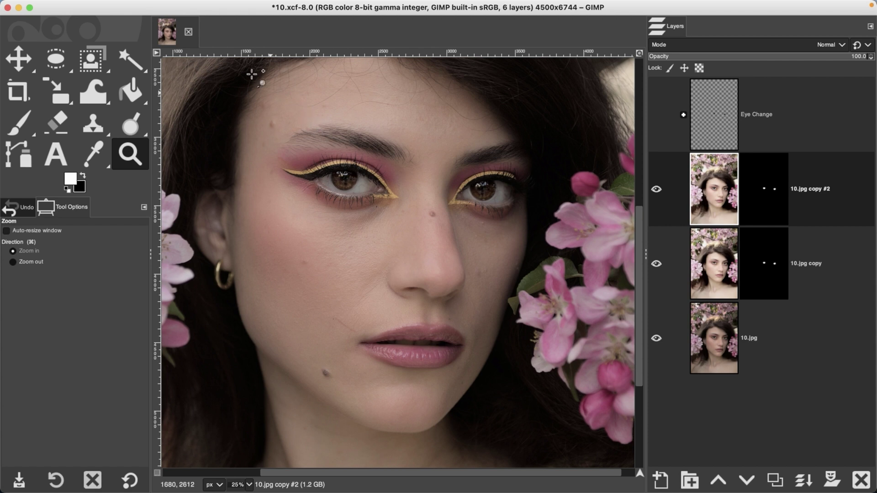
Open Colorize for the 10.jpg copy #2 layer and set its color to green 218d22.
{"action": "left_click", "coordinate": [246, 4]}
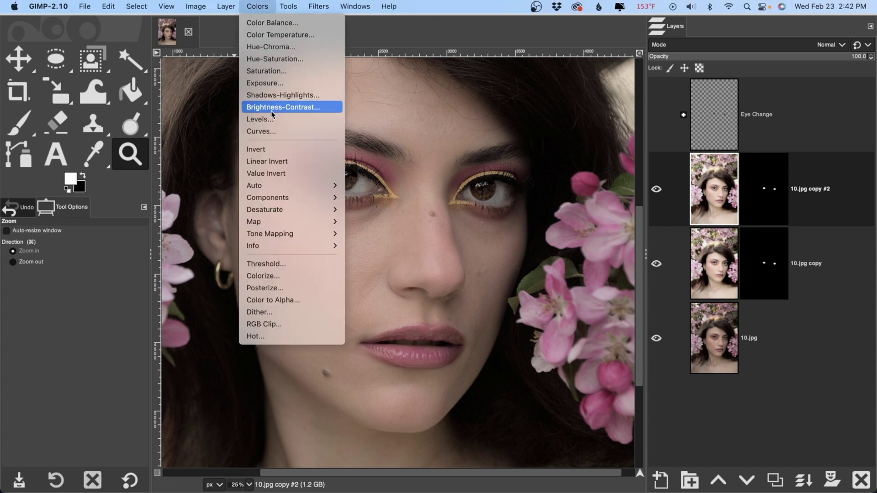
{"action": "left_click", "coordinate": [268, 276]}
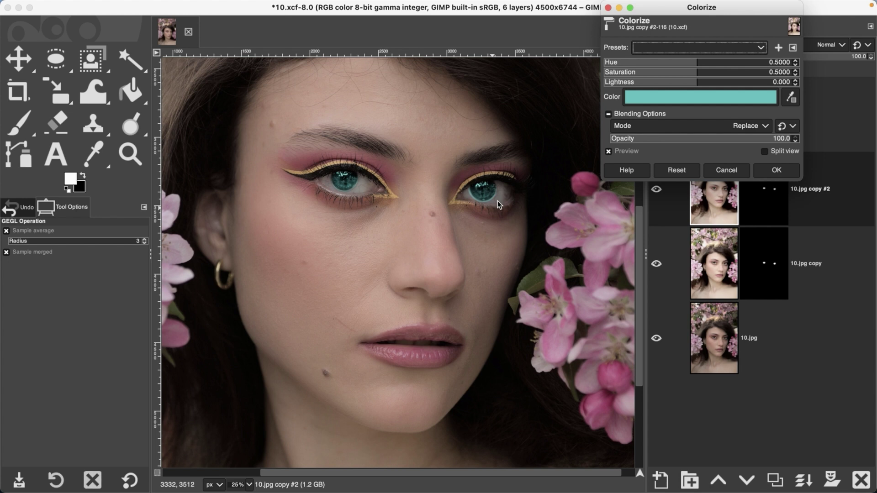
{"action": "left_click", "coordinate": [705, 97]}
{"action": "left_click", "coordinate": [678, 91]}
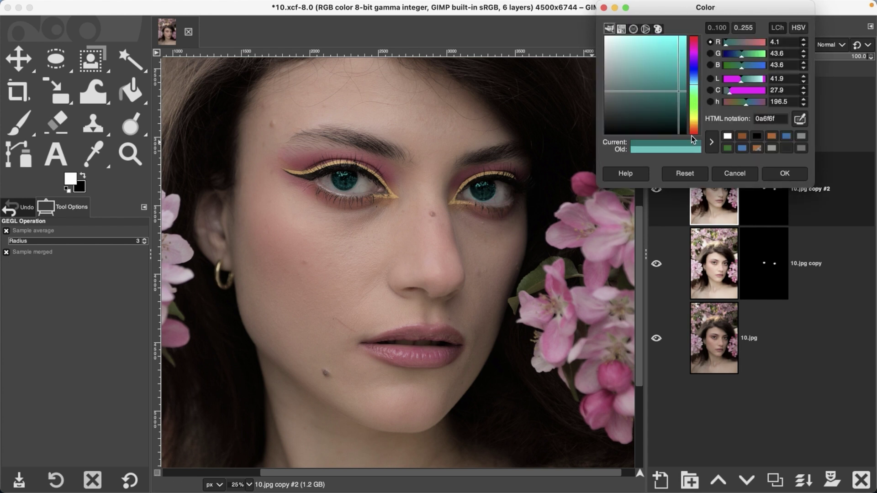
{"action": "left_click_drag", "start_coordinate": [678, 87], "coordinate": [679, 64]}
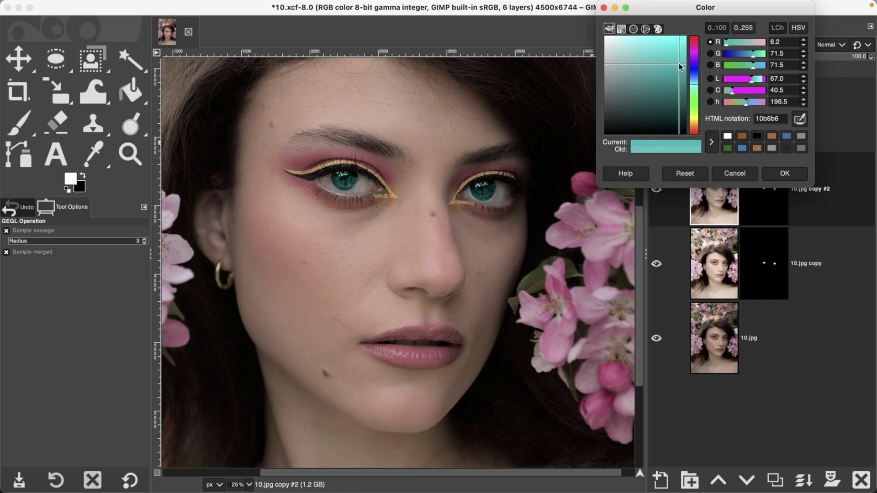
{"action": "left_click", "coordinate": [693, 101]}
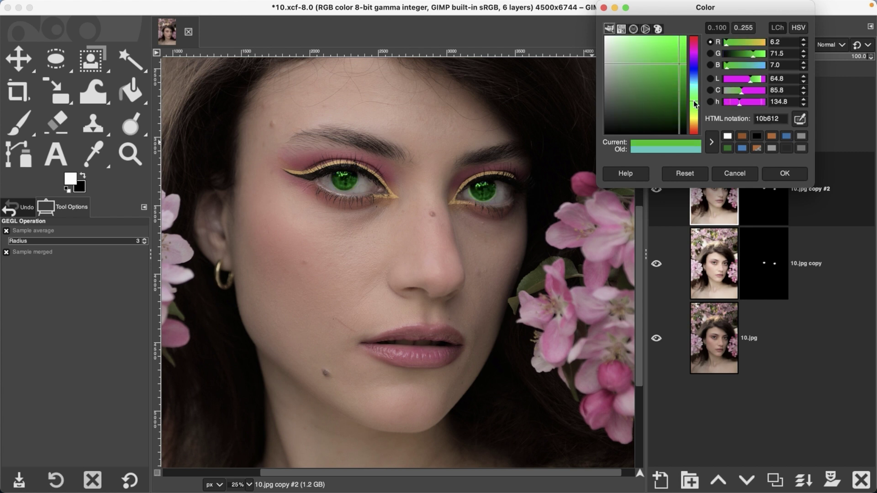
{"action": "left_click", "coordinate": [673, 51]}
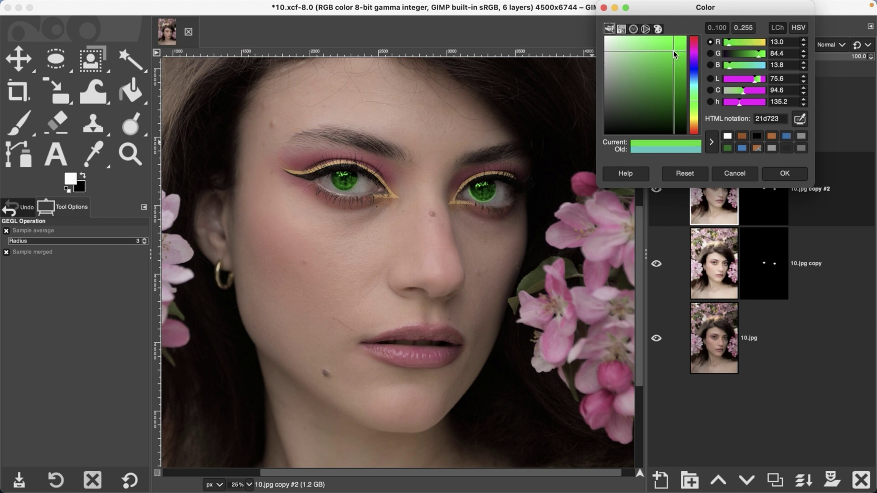
{"action": "left_click", "coordinate": [666, 75]}
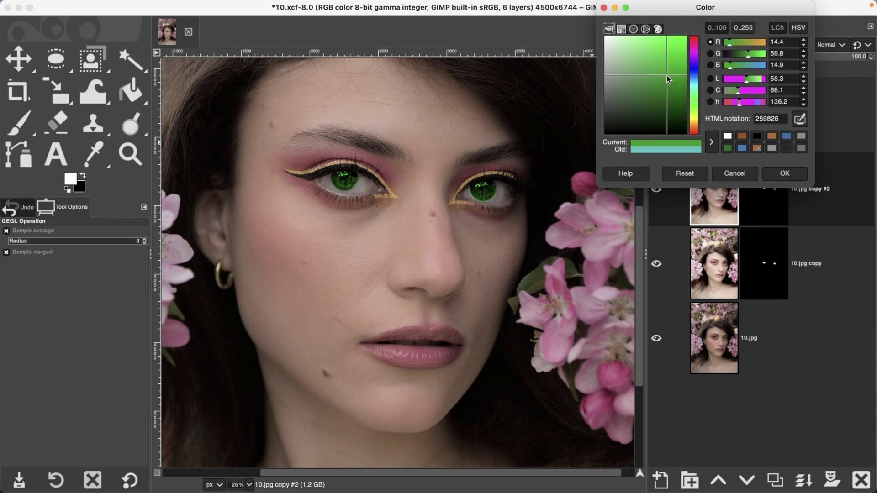
{"action": "left_click", "coordinate": [667, 79]}
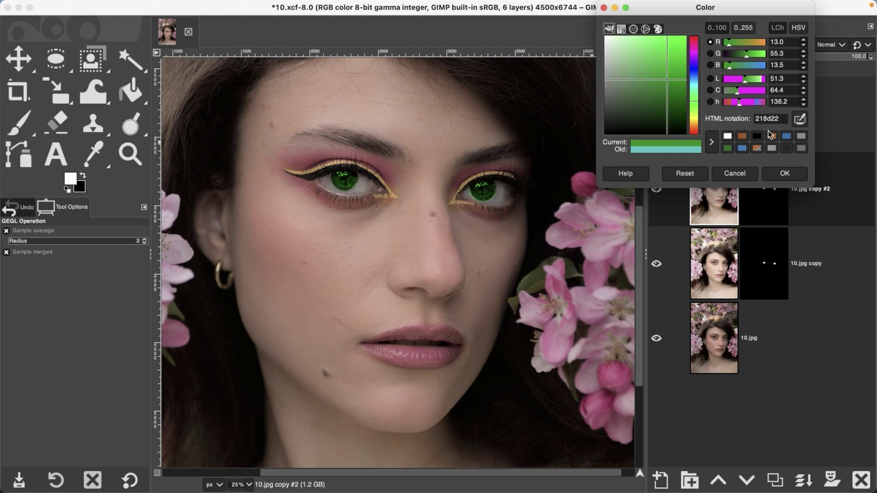
{"action": "left_click", "coordinate": [783, 174]}
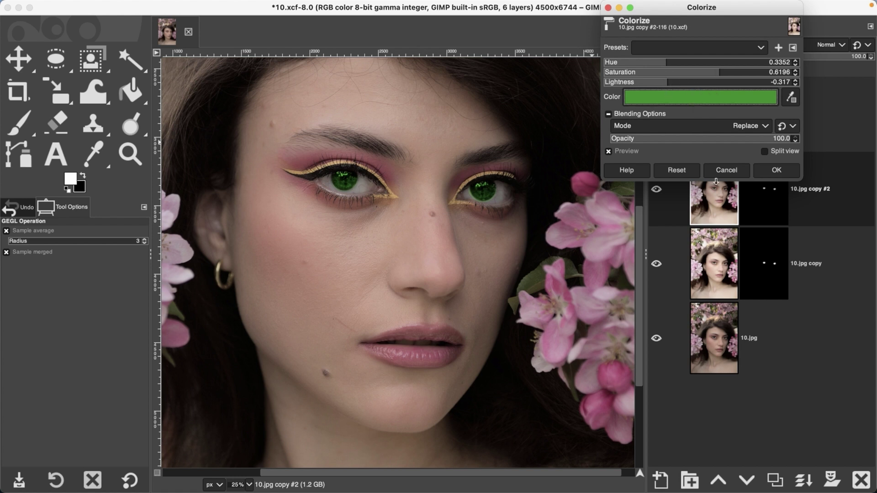
Apply the green Colorize adjustment and activate the mask of the 10.jpg copy #2 layer.
{"action": "left_click", "coordinate": [769, 172]}
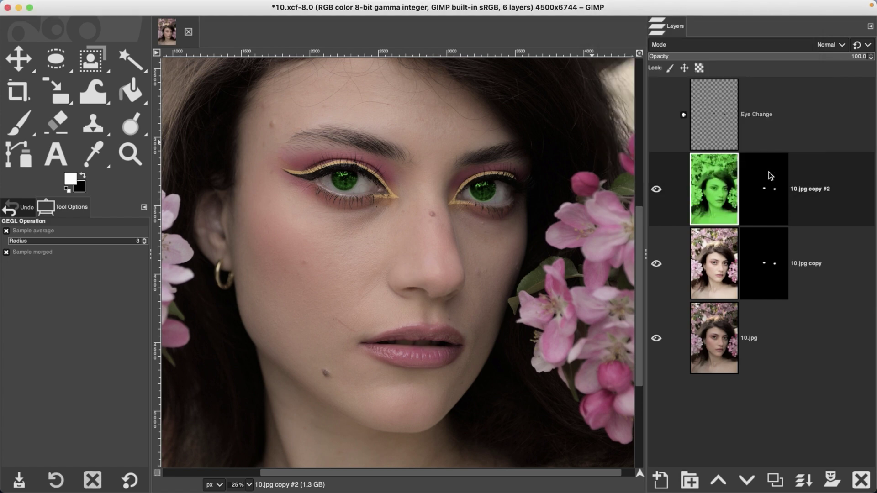
{"action": "left_click", "coordinate": [777, 188]}
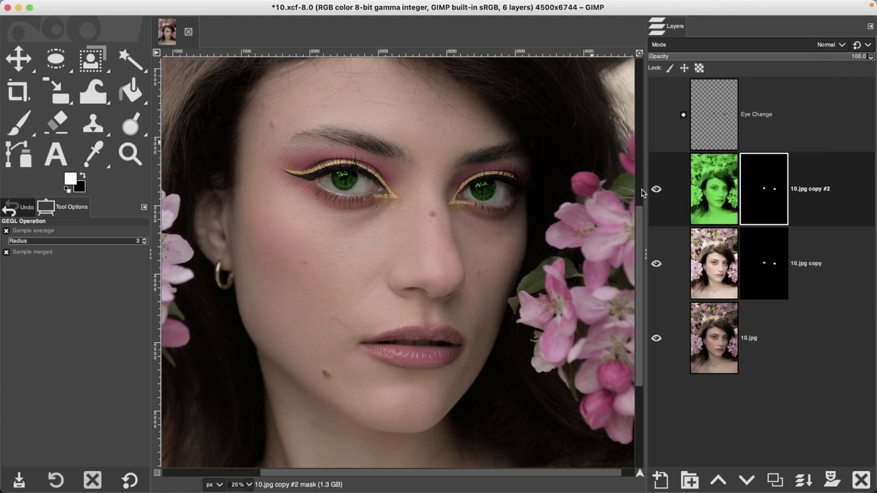
{"action": "key", "text": "z"}
{"action": "left_click", "coordinate": [479, 194]}
{"action": "left_click", "coordinate": [480, 194]}
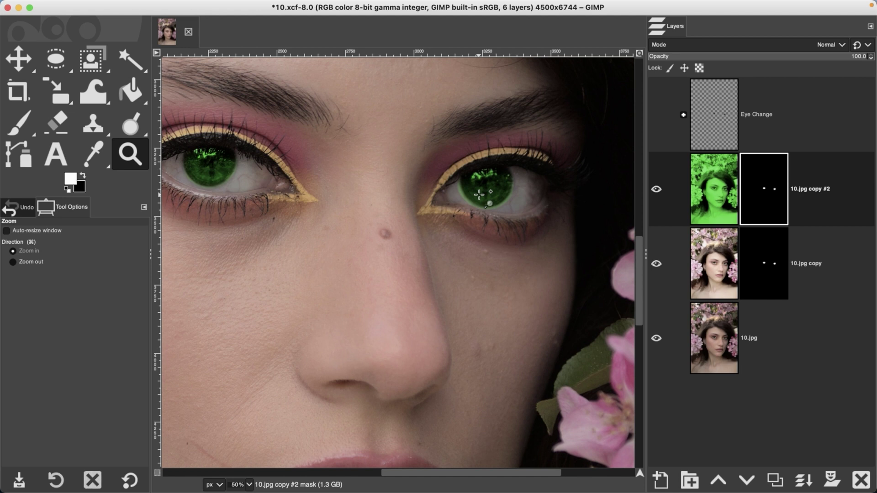
{"action": "left_click", "coordinate": [479, 195]}
{"action": "left_click", "coordinate": [760, 198]}
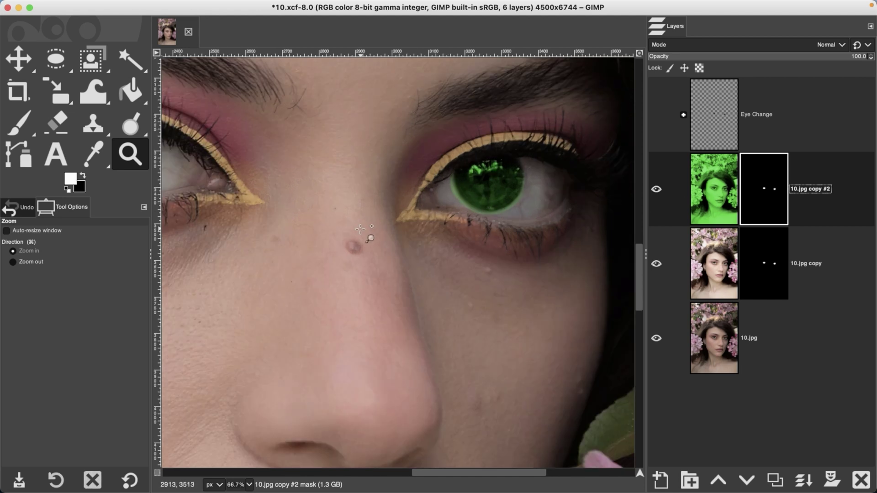
Clean the green spill at the iris edge by painting black on the mask with a size 39 Hardness 050 paintbrush, and check the other eye.
{"action": "key", "text": "p"}
{"action": "key", "text": "bracketleft"}
{"action": "key", "text": "bracketleft"}
{"action": "key", "text": "bracketleft"}
{"action": "key", "text": "bracketleft"}
{"action": "key", "text": "bracketleft"}
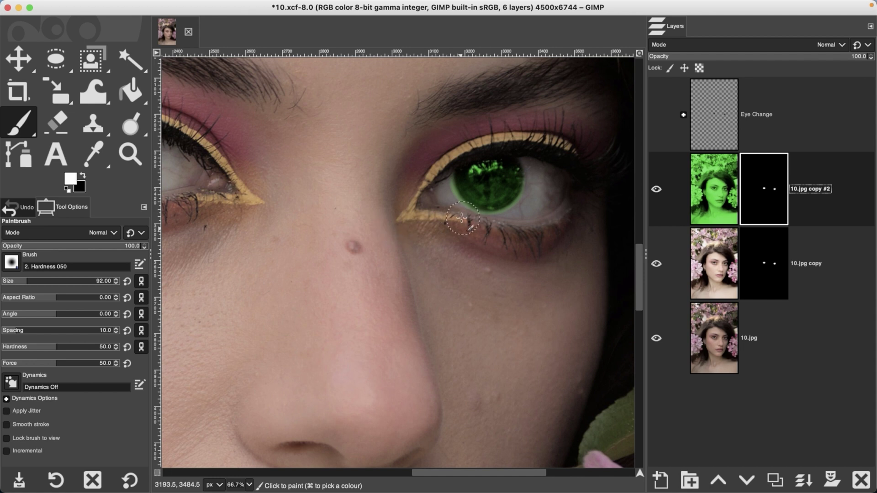
{"action": "key", "text": "x"}
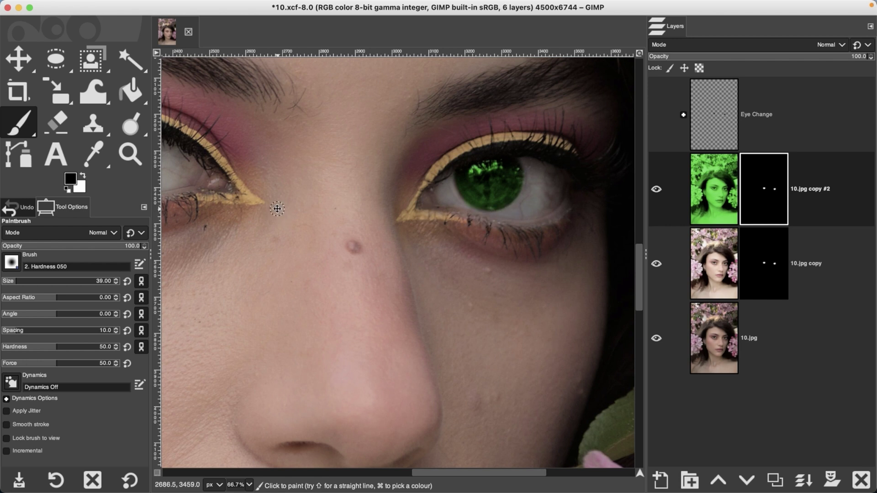
{"action": "scroll", "coordinate": [277, 209], "scroll_direction": "left", "scroll_amount": 5}
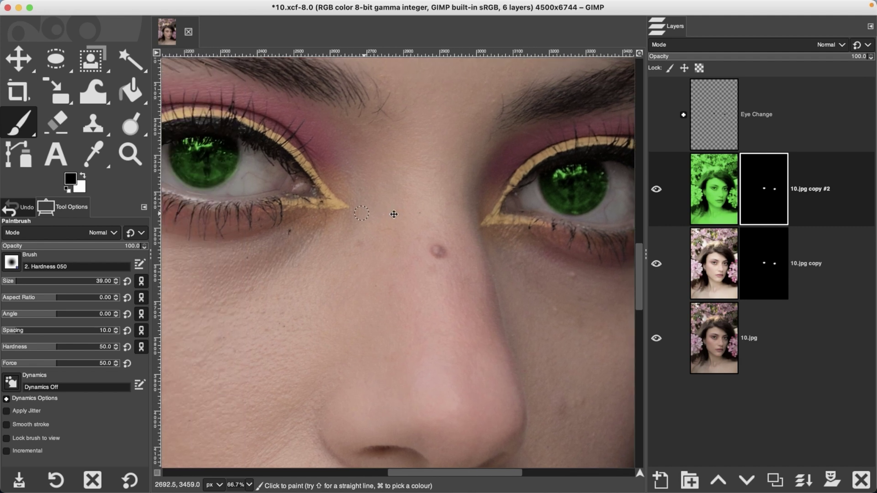
{"action": "scroll", "coordinate": [323, 179], "scroll_direction": "left", "scroll_amount": 10}
{"action": "scroll", "coordinate": [323, 179], "scroll_direction": "up", "scroll_amount": 3}
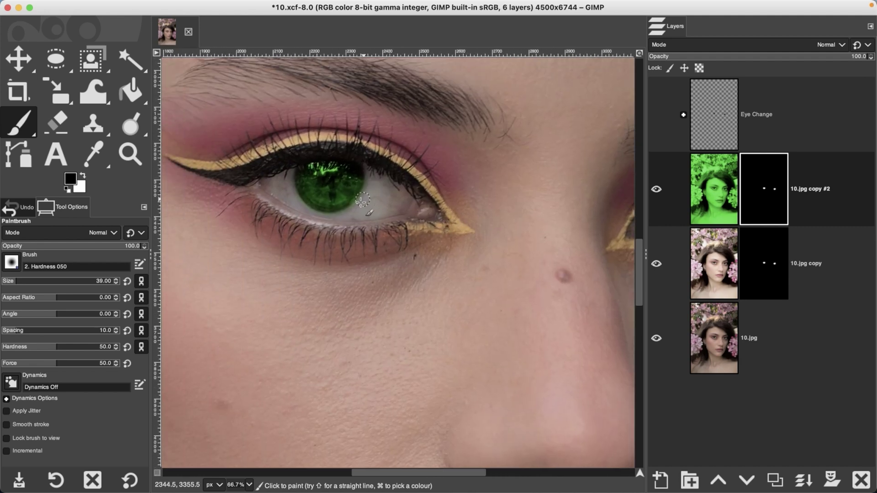
Zoom out to the whole face and lower the opacity of the 10.jpg copy #2 layer to 89.8.
{"action": "key", "text": "z"}
{"action": "left_click", "coordinate": [480, 242], "text": "super"}
{"action": "left_click", "coordinate": [479, 242], "text": "super"}
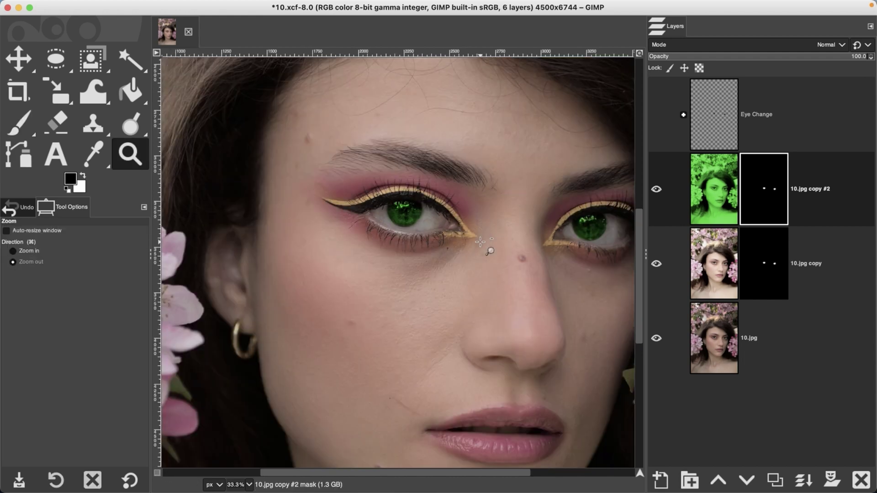
{"action": "left_click", "coordinate": [480, 242], "text": "super"}
{"action": "left_click_drag", "start_coordinate": [480, 242], "coordinate": [361, 200]}
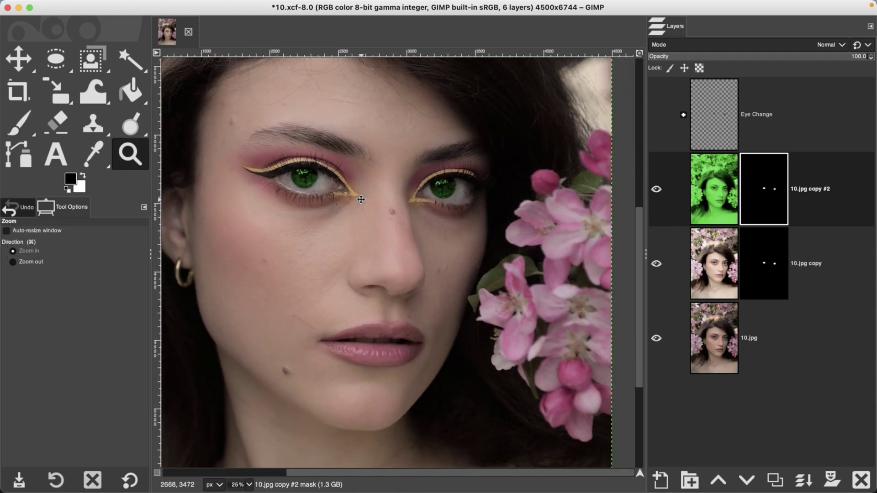
{"action": "left_click", "coordinate": [411, 221], "text": "super"}
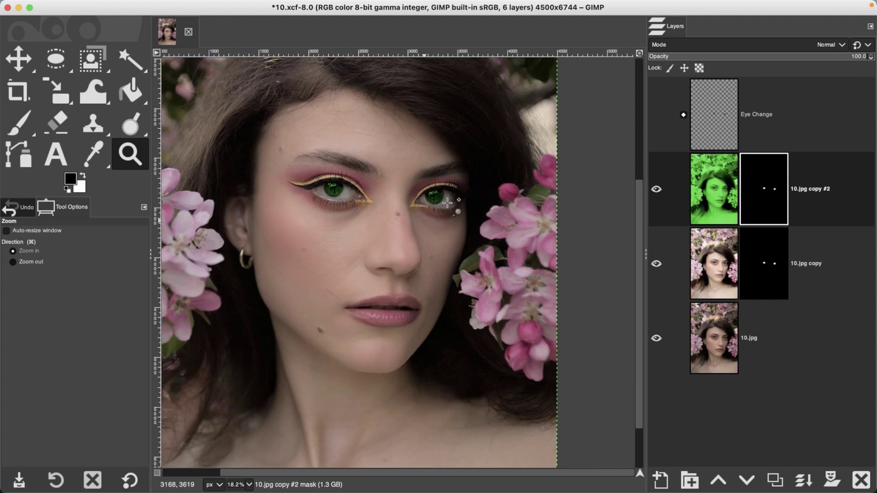
{"action": "left_click", "coordinate": [834, 55]}
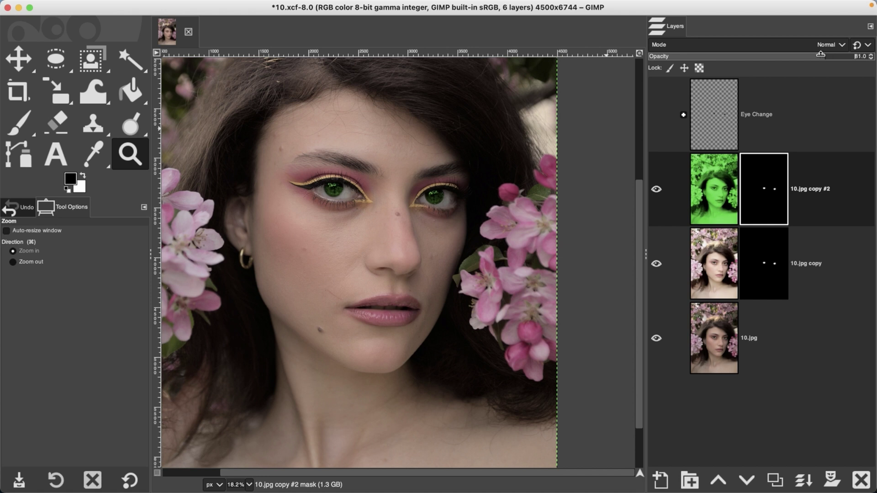
{"action": "left_click_drag", "start_coordinate": [819, 54], "coordinate": [844, 52]}
Try the Overlay, Soft light and Darken only blend modes on the 10.jpg copy #2 layer and return it to Normal.
{"action": "left_click", "coordinate": [832, 45]}
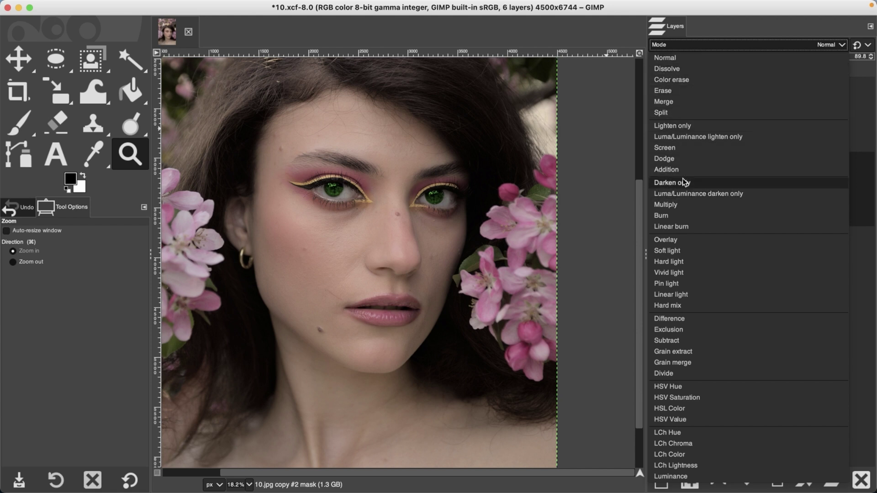
{"action": "left_click", "coordinate": [681, 239]}
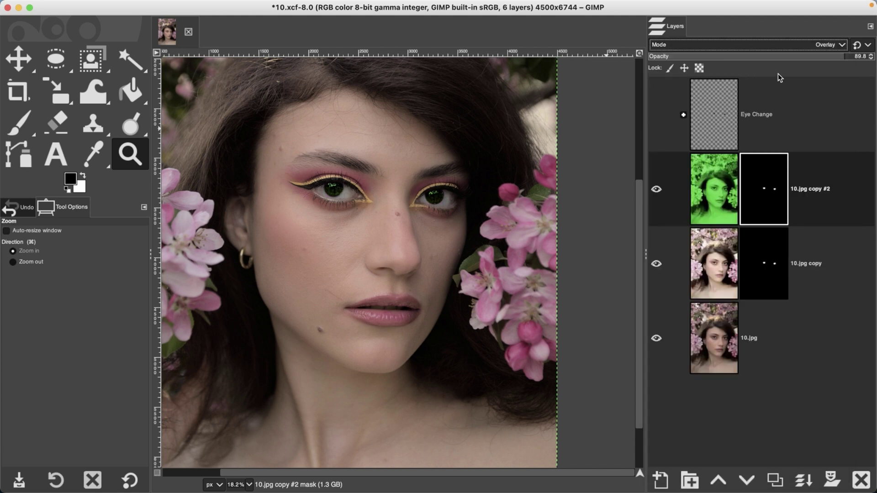
{"action": "left_click", "coordinate": [779, 44]}
{"action": "left_click", "coordinate": [667, 250]}
{"action": "left_click", "coordinate": [776, 44]}
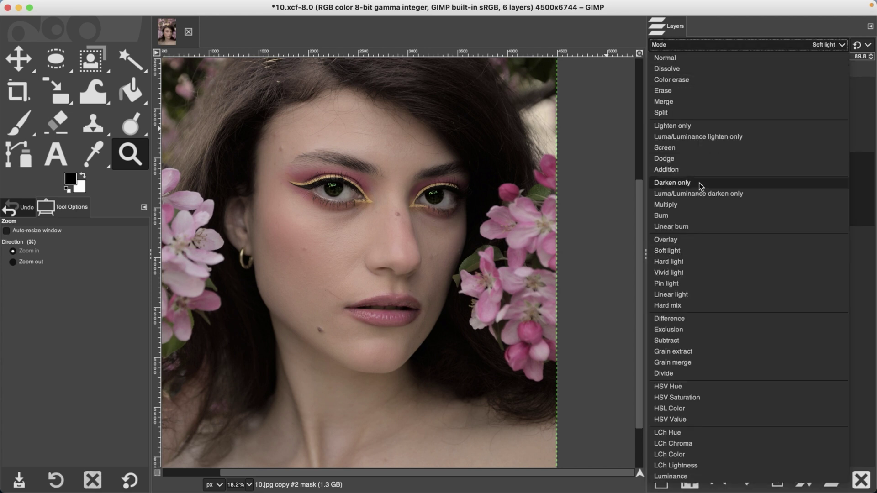
{"action": "left_click", "coordinate": [699, 183]}
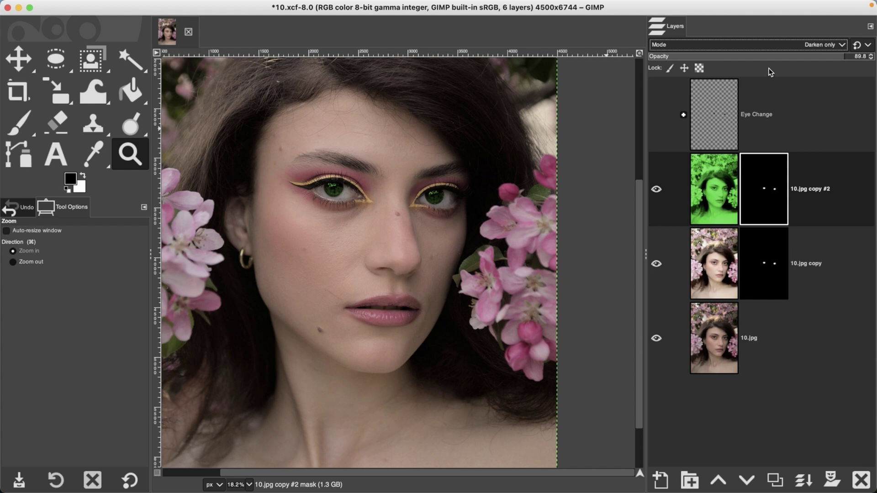
{"action": "left_click", "coordinate": [825, 45]}
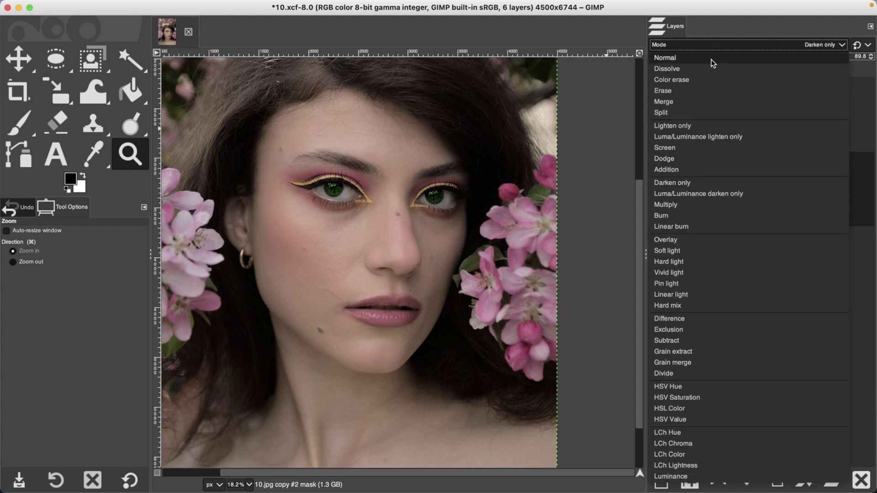
{"action": "left_click", "coordinate": [711, 58]}
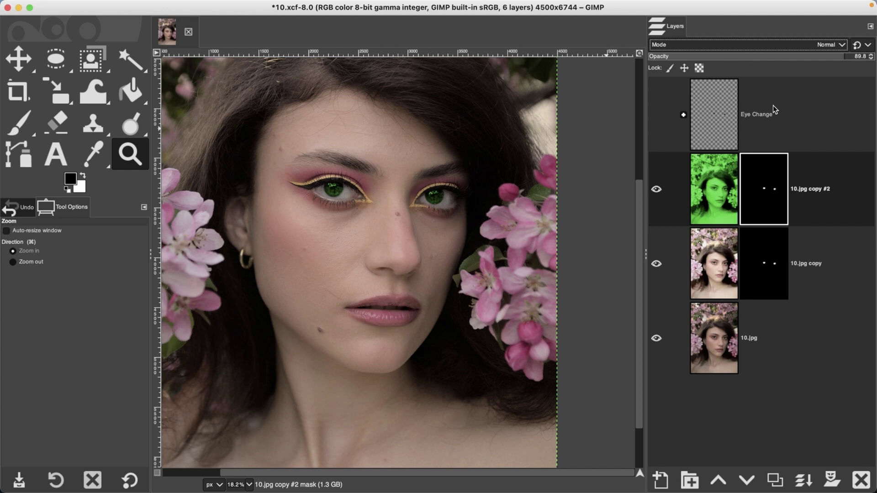
Set the 10.jpg copy #2 layer's blend mode to Darken only and its opacity to 95.5.
{"action": "left_click", "coordinate": [771, 45]}
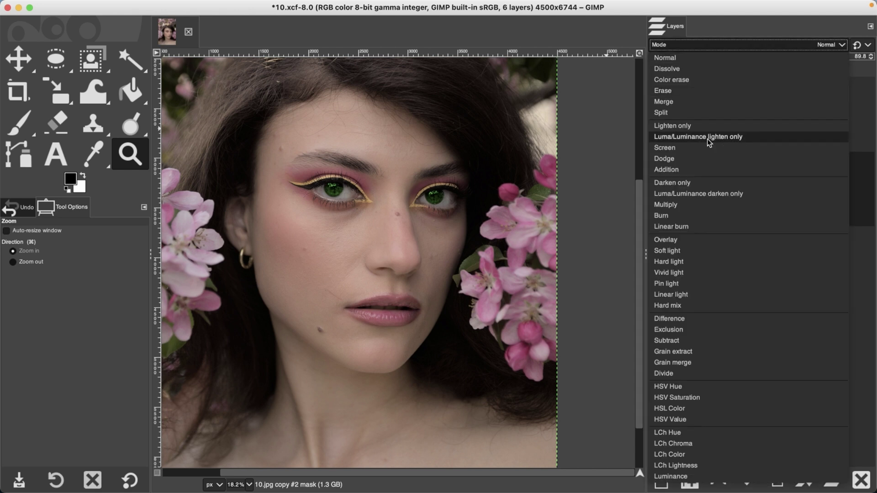
{"action": "left_click", "coordinate": [701, 182]}
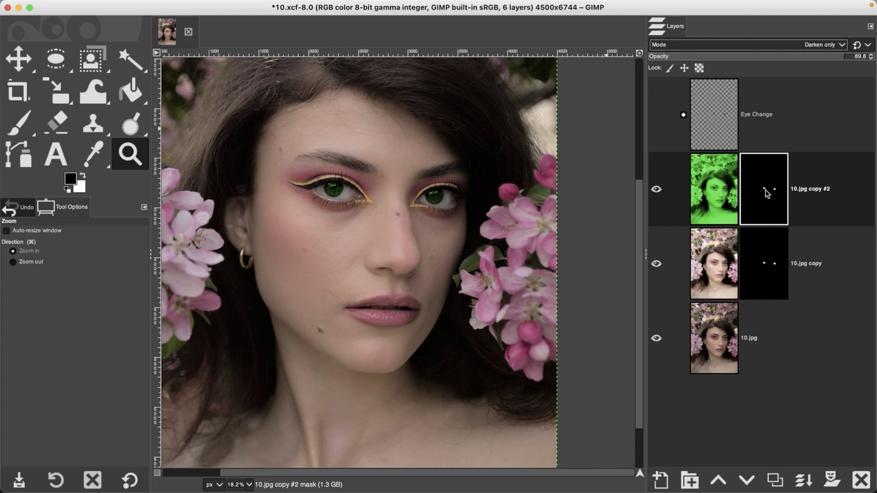
{"action": "left_click", "coordinate": [845, 55]}
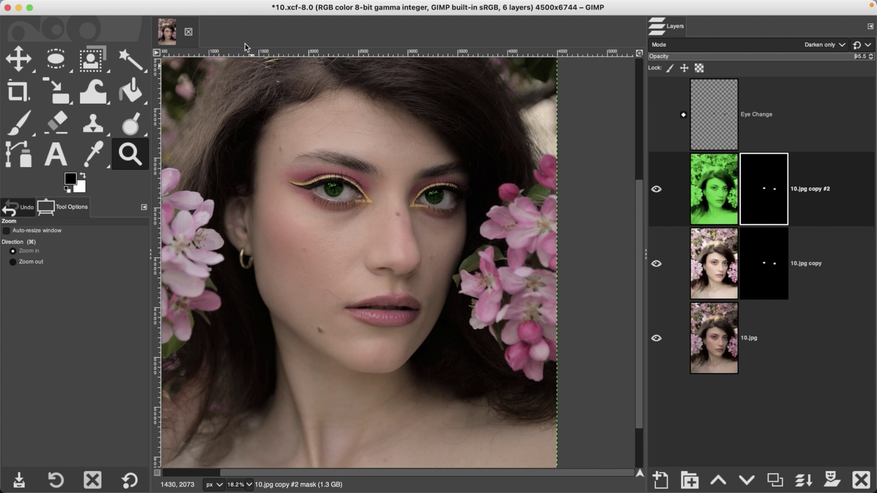
Apply Hue-Saturation with a hue of 73.1 to the 10.jpg copy #2 layer itself, and compare the result with the original photo.
{"action": "mouse_move", "coordinate": [268, 6]}
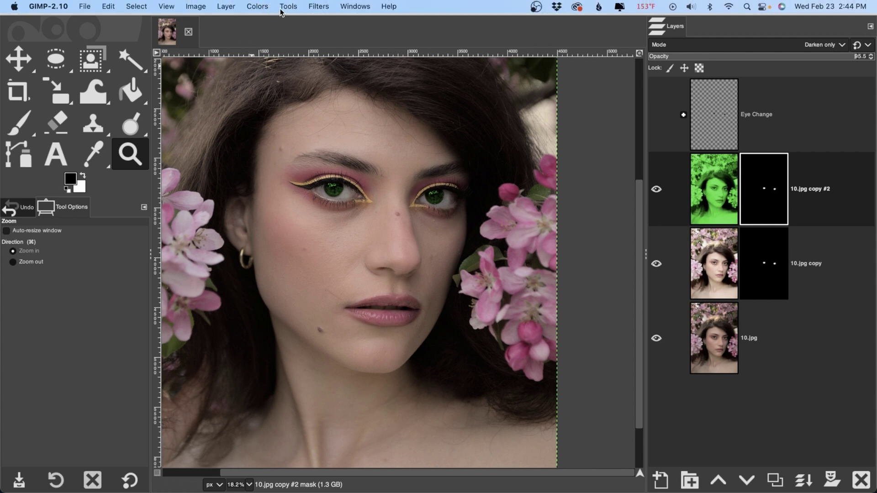
{"action": "left_click", "coordinate": [255, 7]}
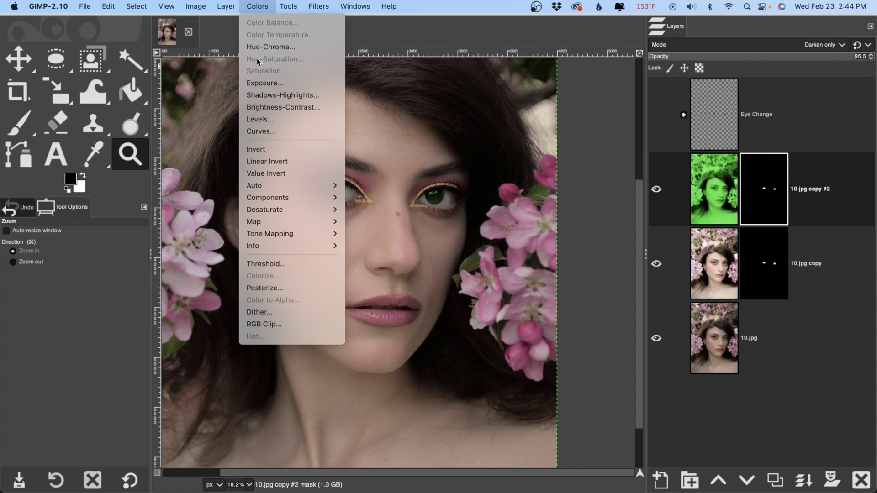
{"action": "left_click", "coordinate": [714, 174]}
{"action": "left_click", "coordinate": [717, 177]}
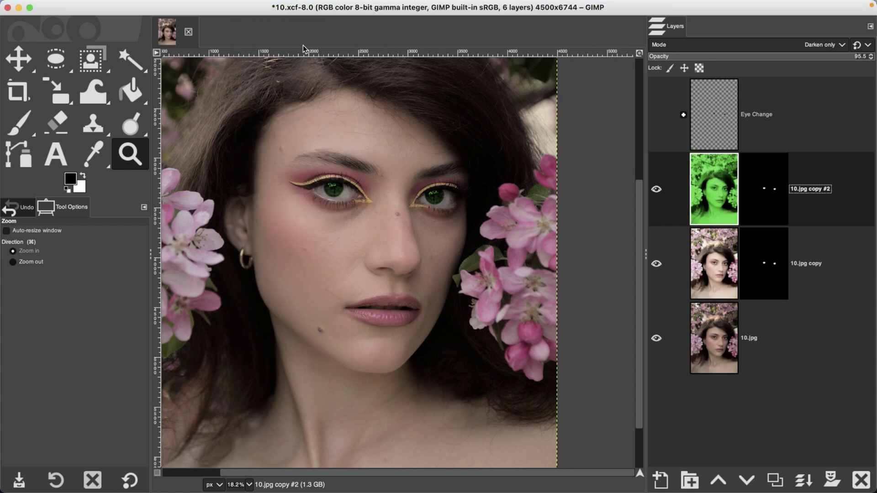
{"action": "left_click", "coordinate": [257, 6]}
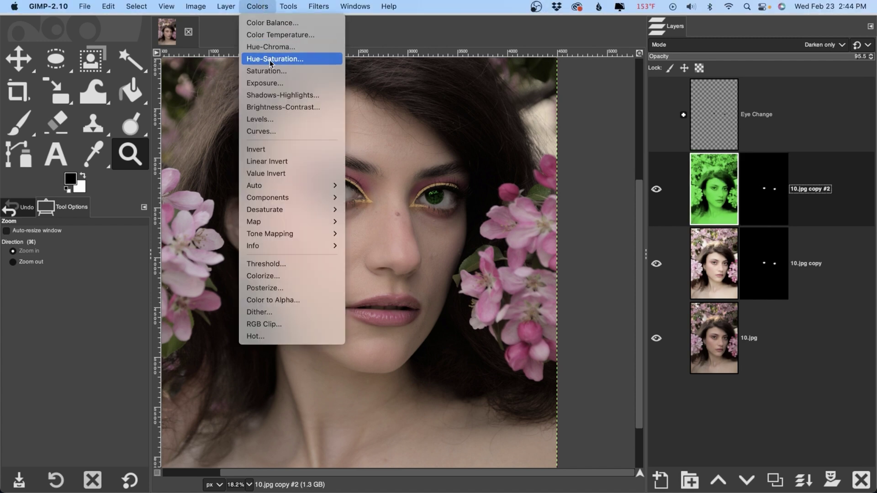
{"action": "left_click", "coordinate": [270, 59]}
{"action": "left_click_drag", "start_coordinate": [698, 174], "coordinate": [746, 175]}
{"action": "left_click_drag", "start_coordinate": [824, 176], "coordinate": [814, 177]}
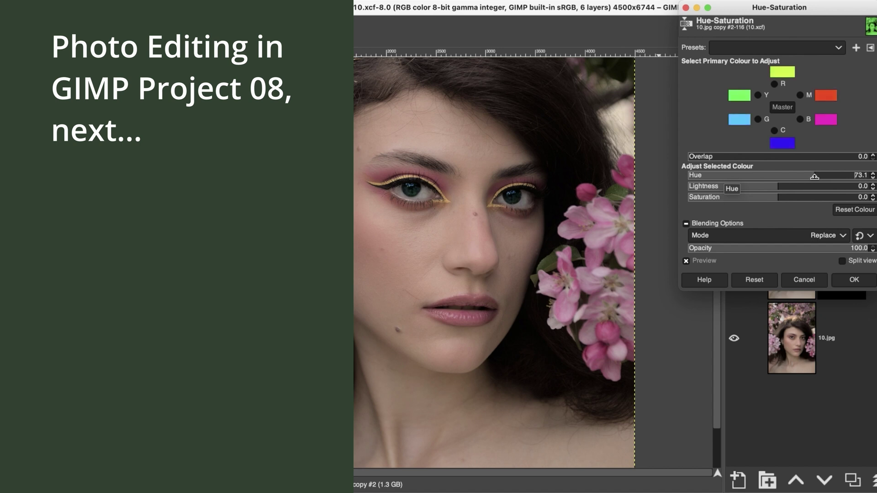
{"action": "left_click", "coordinate": [853, 281]}
{"action": "left_click", "coordinate": [733, 339], "text": "shift"}
{"action": "left_click", "coordinate": [734, 339], "text": "shift"}
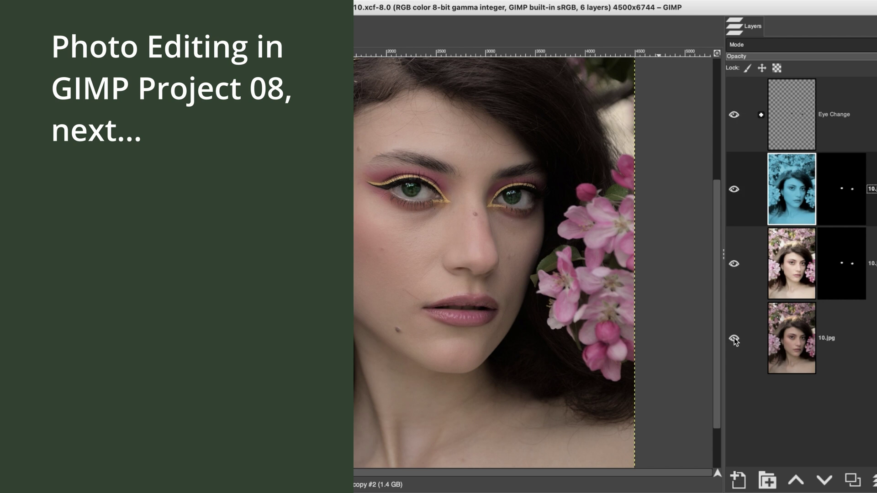